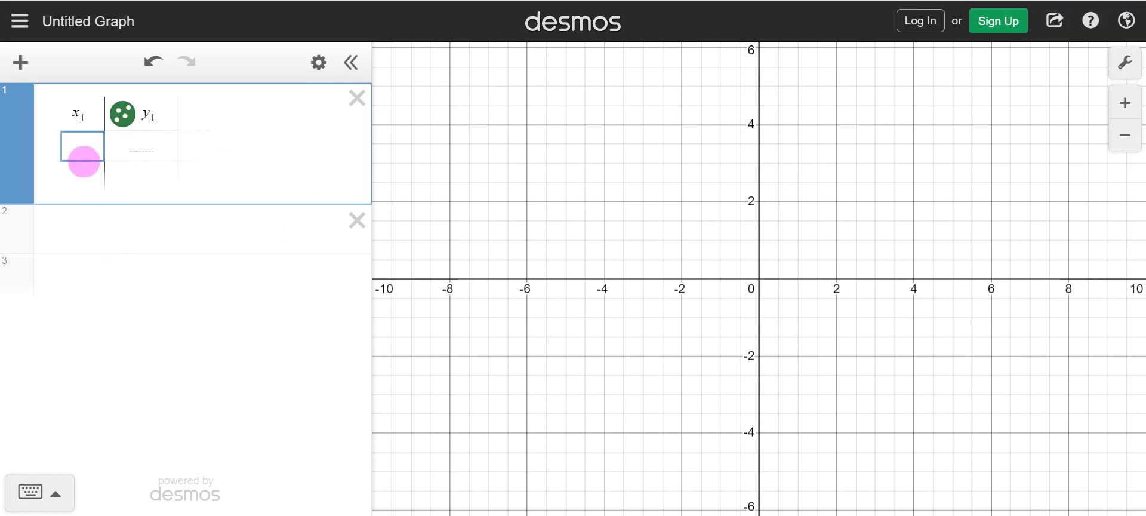
Enter 43000 for x and 82 for y in the first row of the table
text(430000)
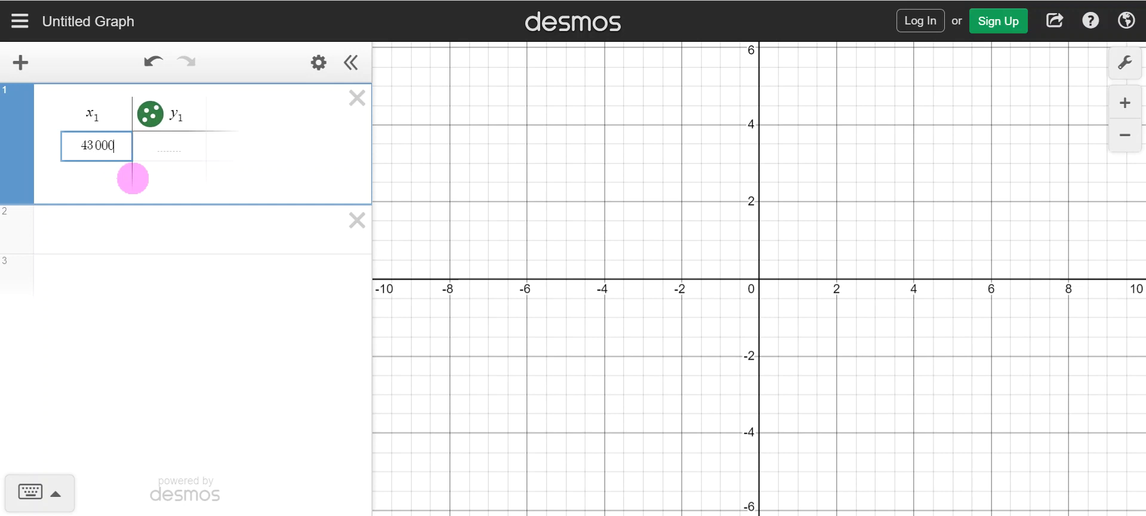
key(Tab)
text(82)
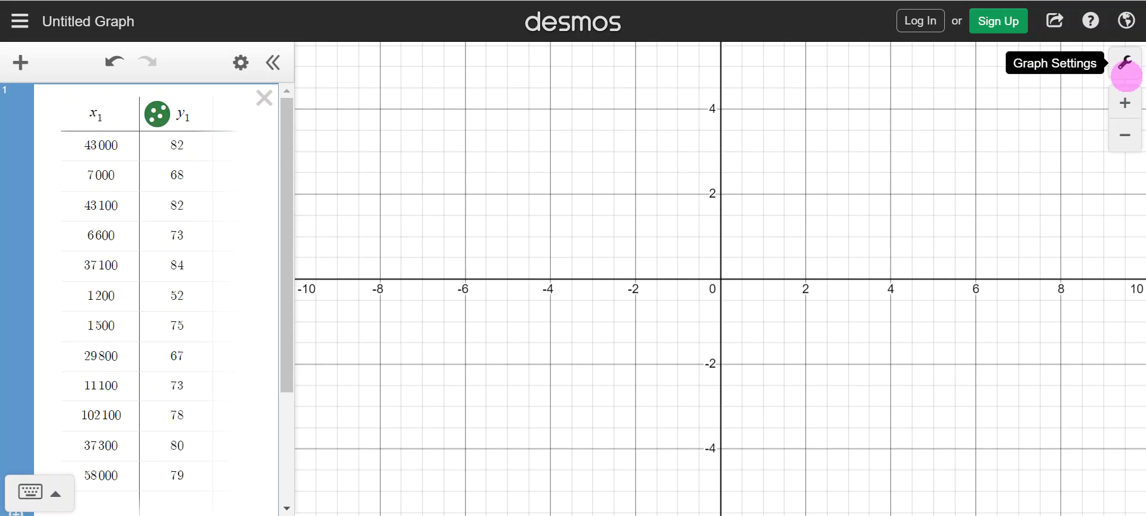
Set the lower bound of the graph's x-axis to 0 in the graph settings
click(1125, 66)
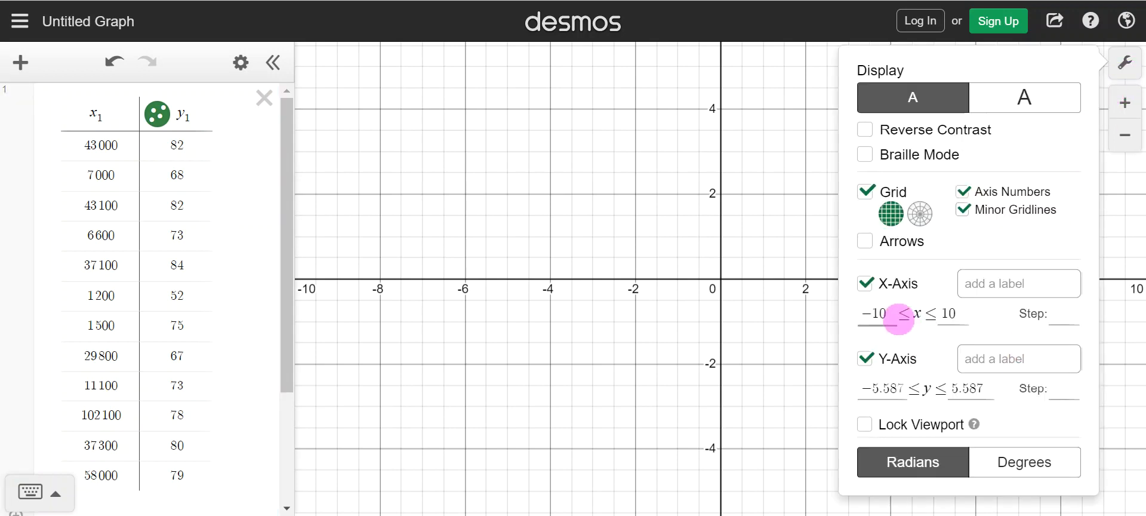
click(899, 317)
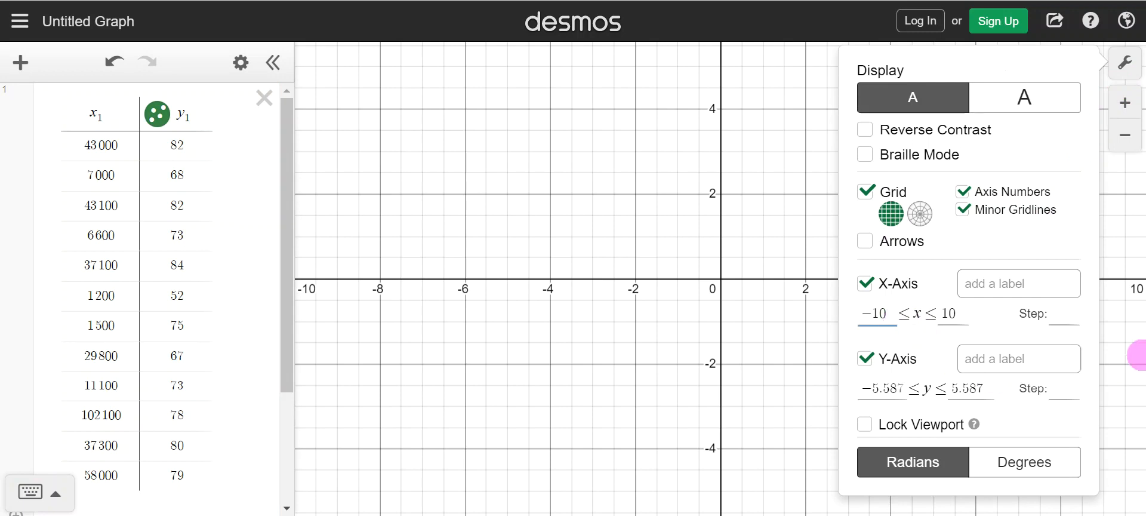
key(BackSpace)
key(BackSpace)
key(BackSpace)
text(0)
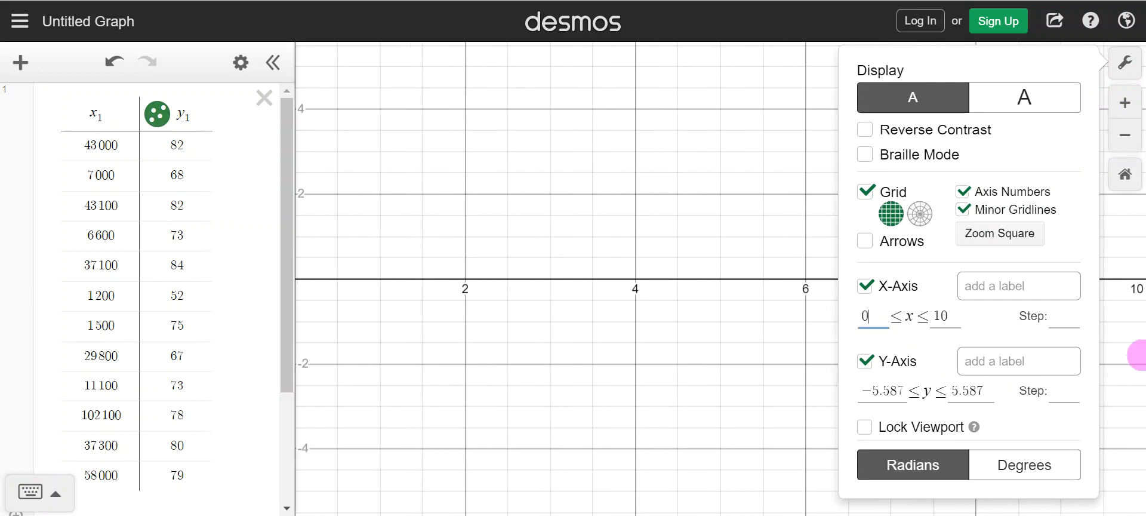
Set the upper bound of the graph's x-axis to 103000
click(942, 316)
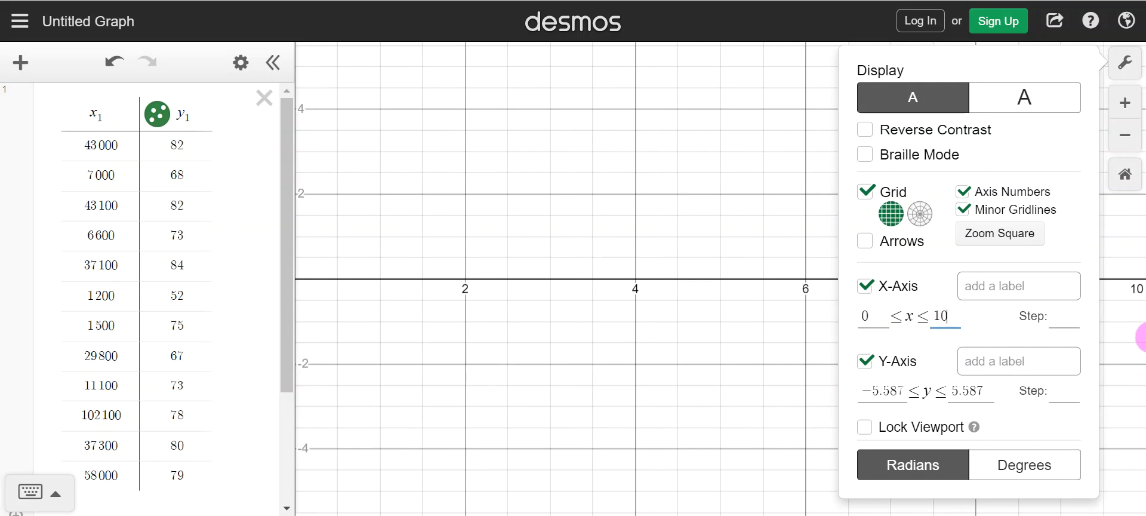
key(BackSpace)
key(BackSpace)
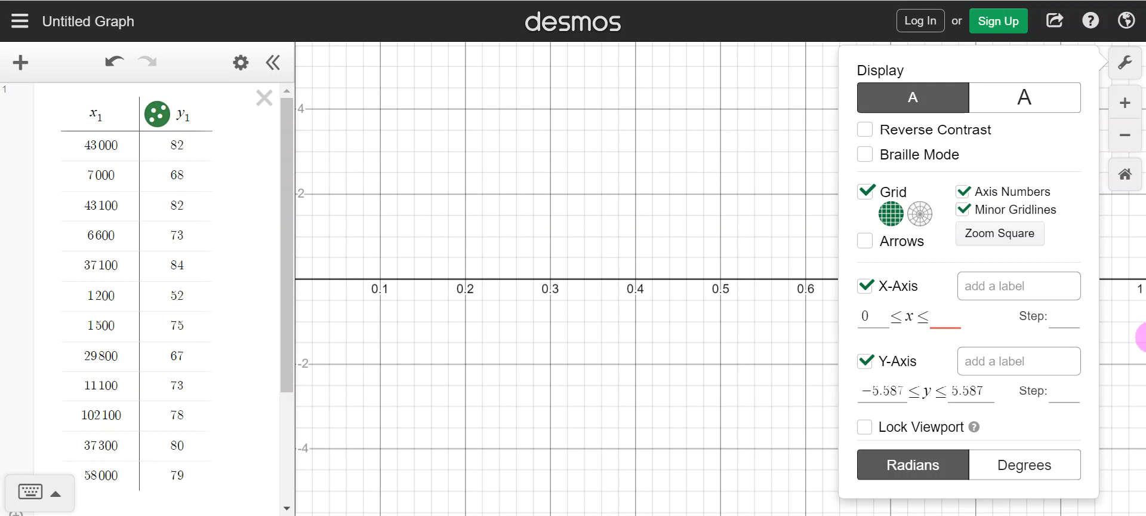
text(103)
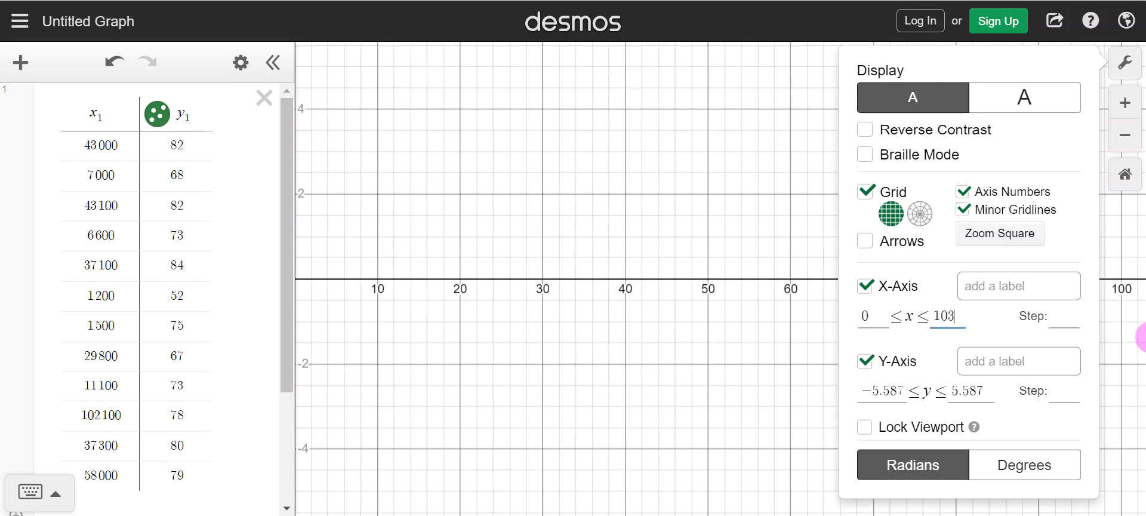
text(00)
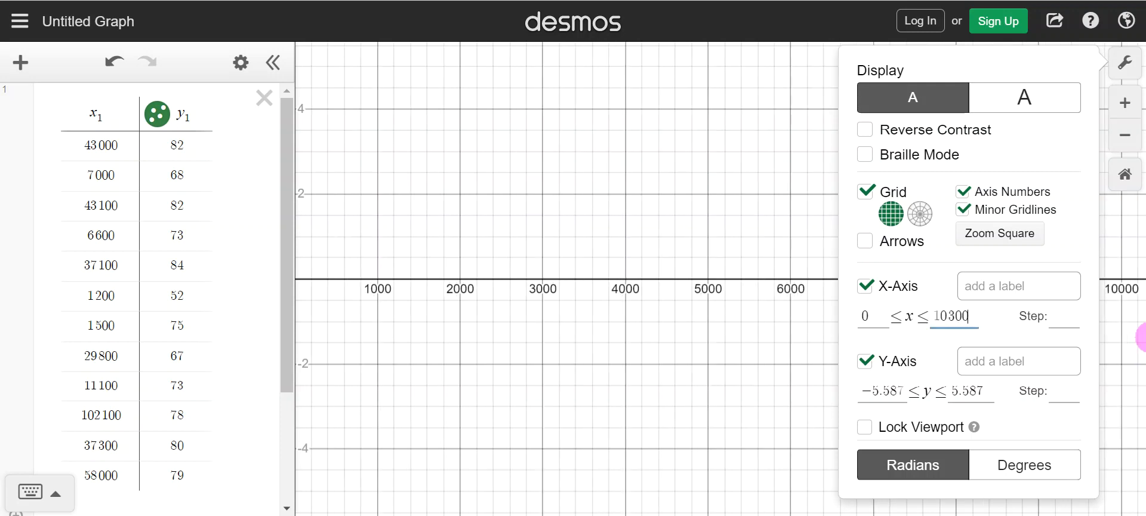
text(0)
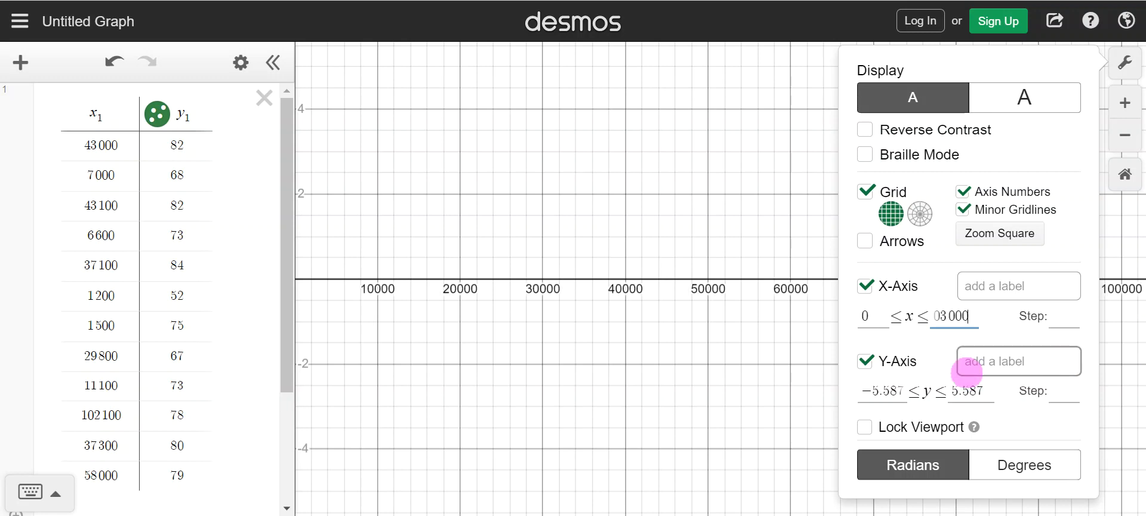
Set the lower bound of the graph's y-axis to 50
click(893, 393)
key(BackSpace)
key(BackSpace)
key(BackSpace)
key(BackSpace)
key(BackSpace)
key(BackSpace)
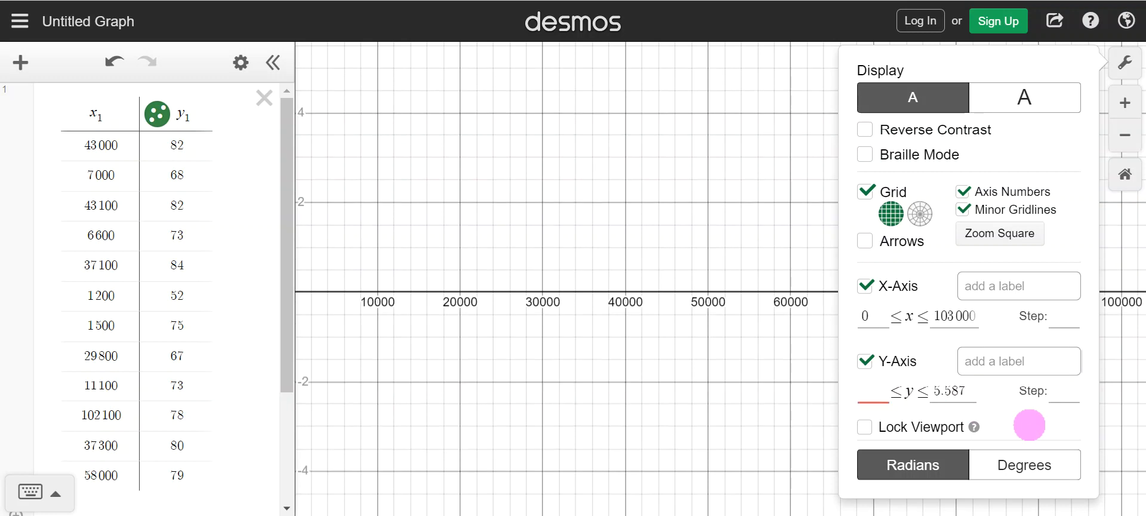
text(50)
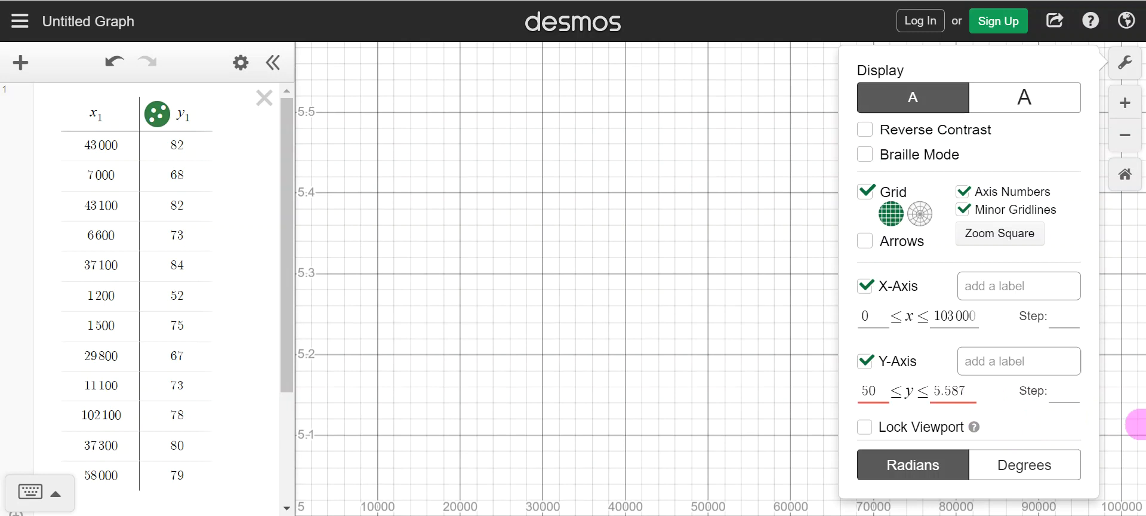
Set the upper bound of the graph's y-axis to 100 and close the graph settings
key(BackSpace)
key(BackSpace)
key(BackSpace)
key(BackSpace)
key(BackSpace)
text(100)
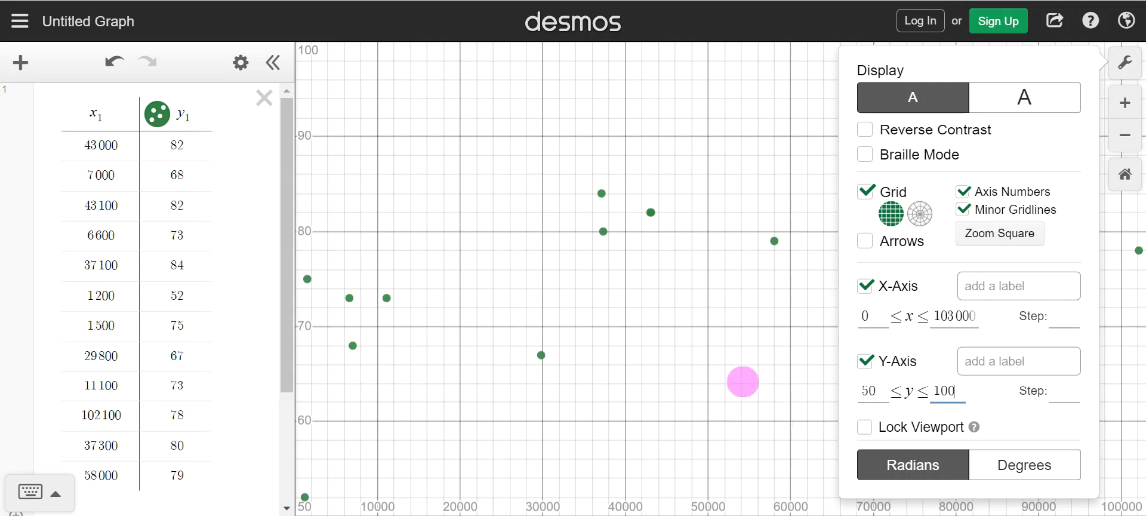
click(743, 381)
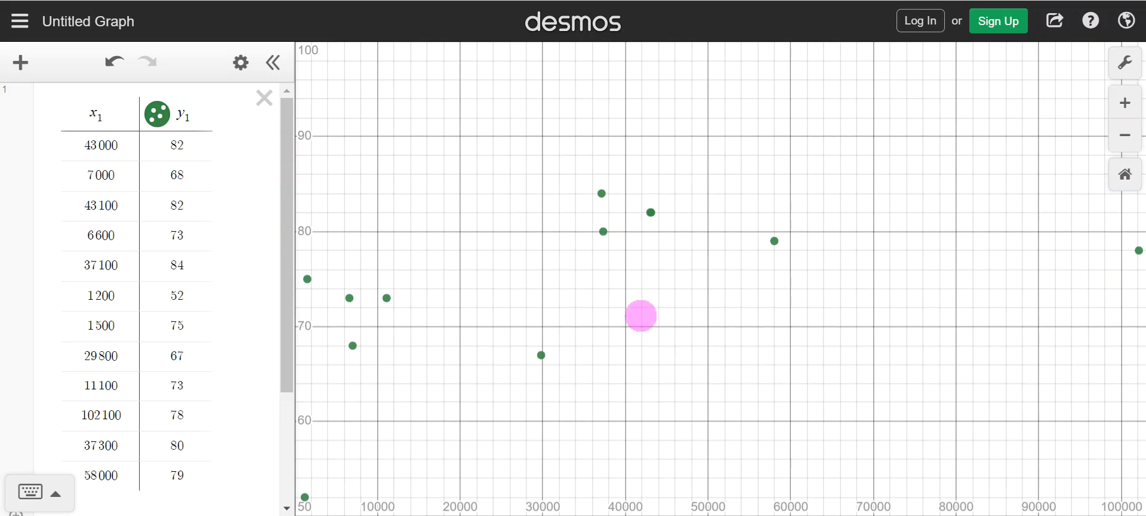
Reframe the graph so that every plotted point and the y-axis are in view
drag(634, 338, 732, 253)
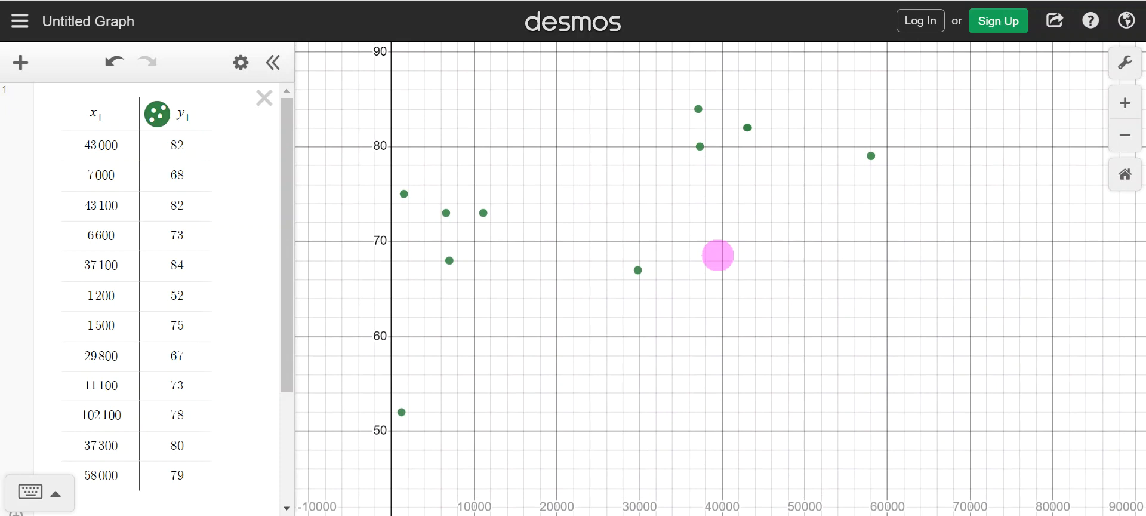
scroll(726, 264, down, 5)
scroll(742, 288, up, 5)
scroll(779, 321, down, 3)
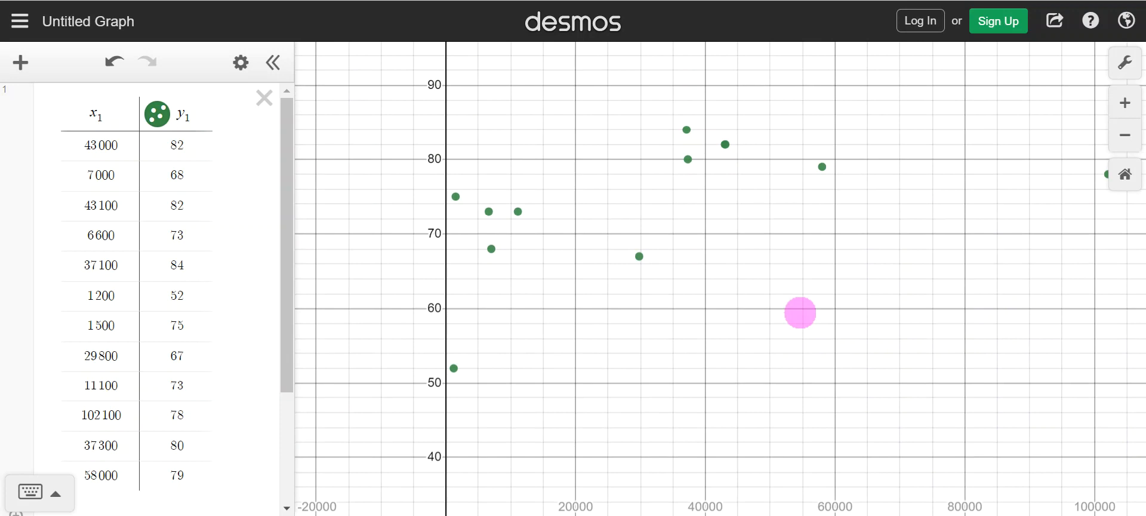
drag(964, 329, 904, 356)
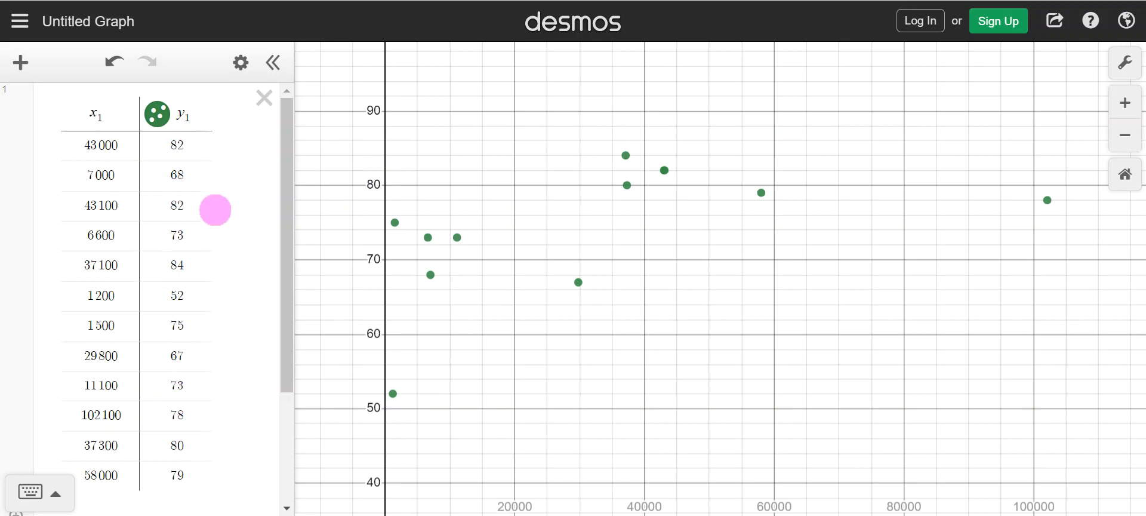
drag(893, 320, 857, 306)
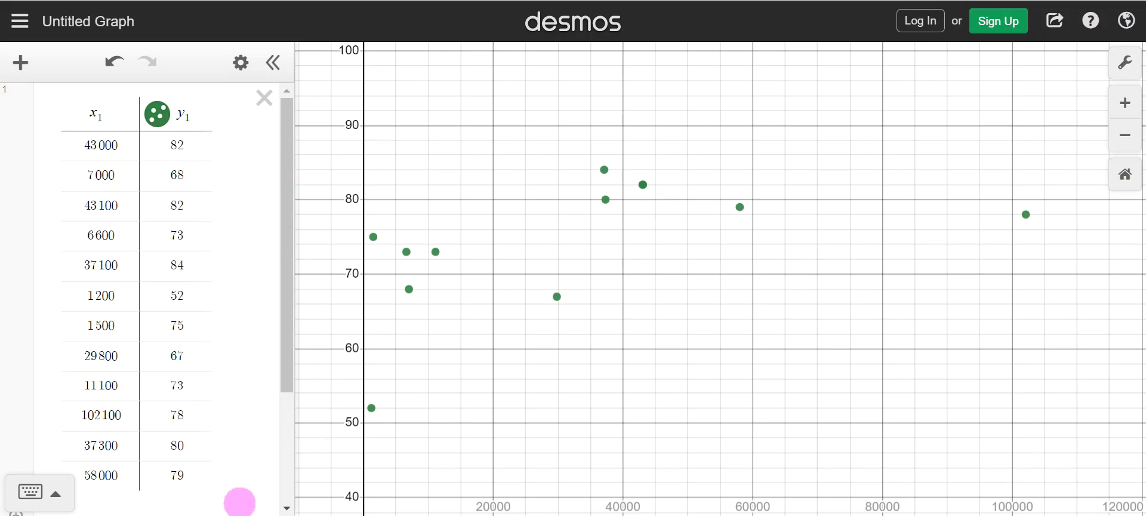
Compare the PDF's scatter plot questions with the Desmos graph, examining the pattern, form, strength and direction of the data
click(358, 514)
scroll(508, 349, down, 15)
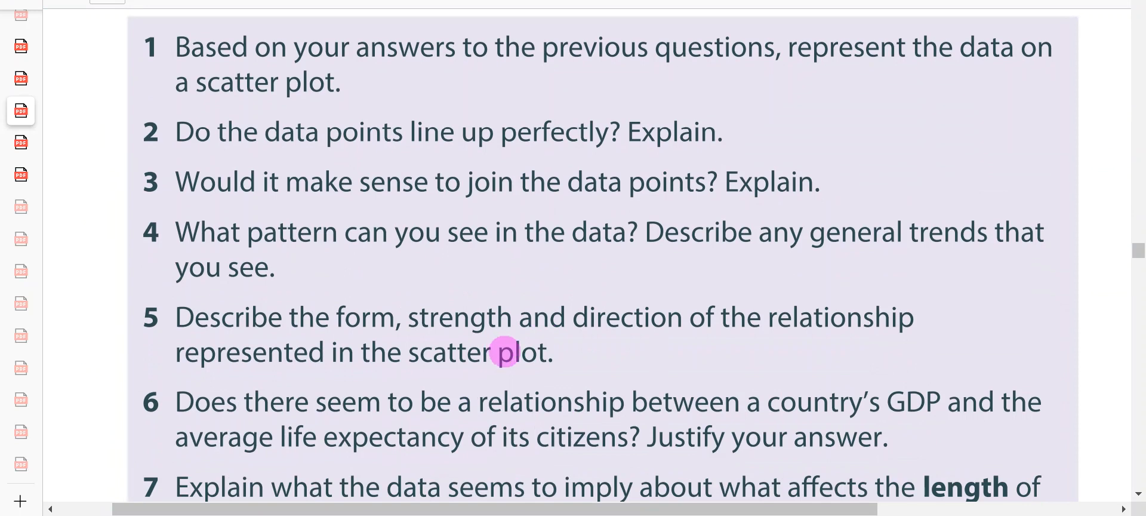
click(241, 514)
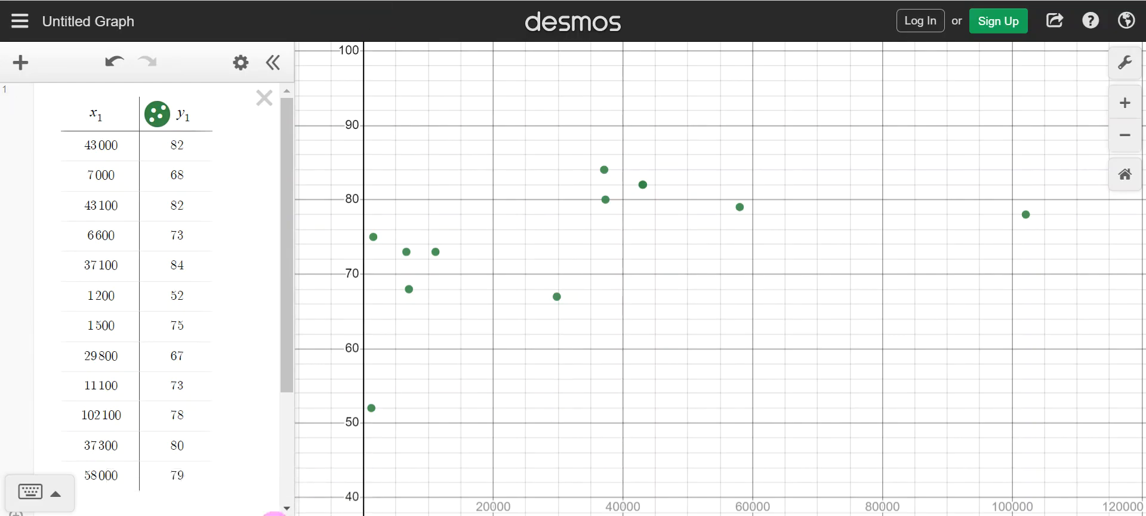
click(275, 514)
click(257, 515)
scroll(325, 315, down, 1)
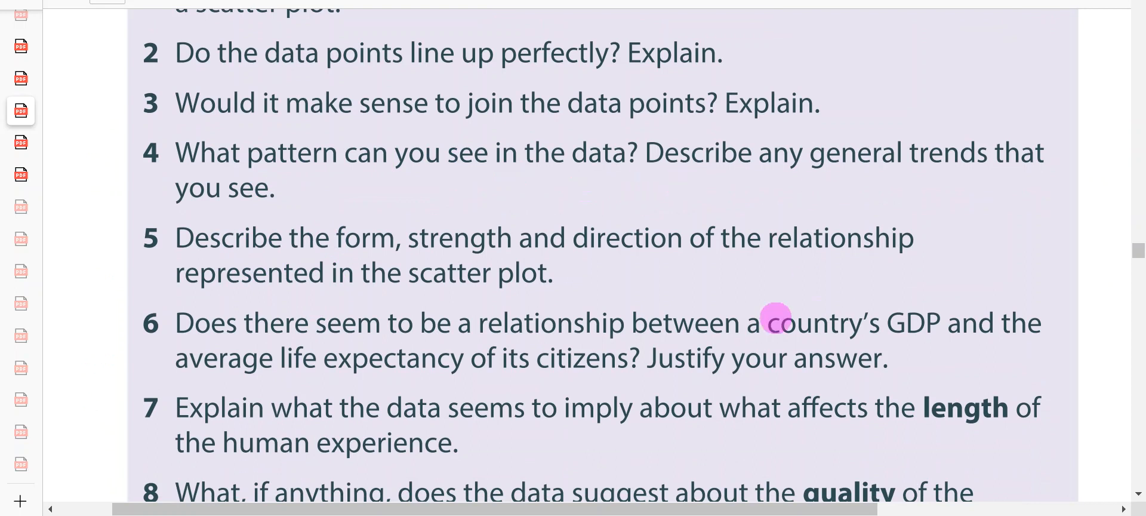
click(358, 514)
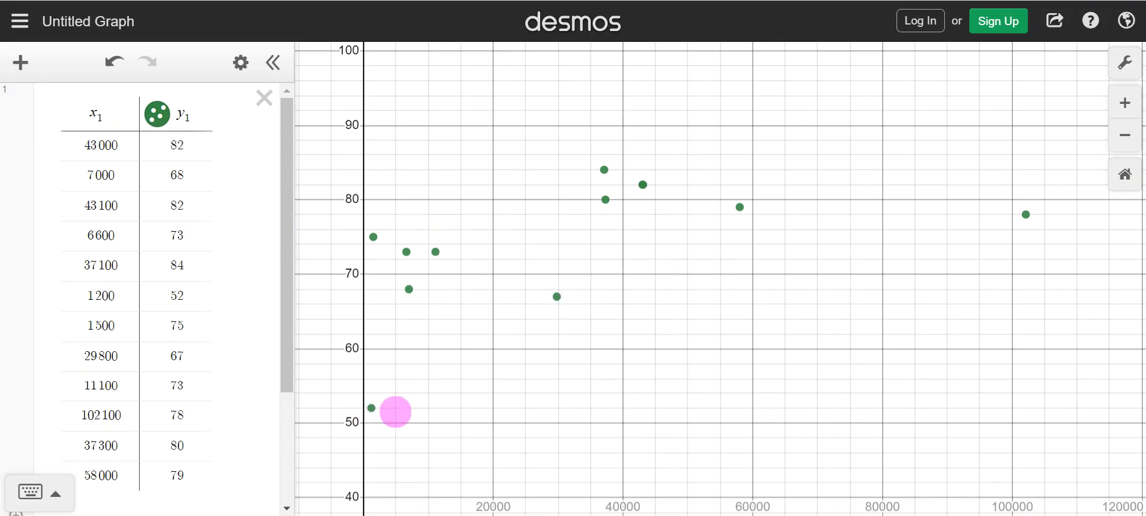
scroll(419, 405, down, 1)
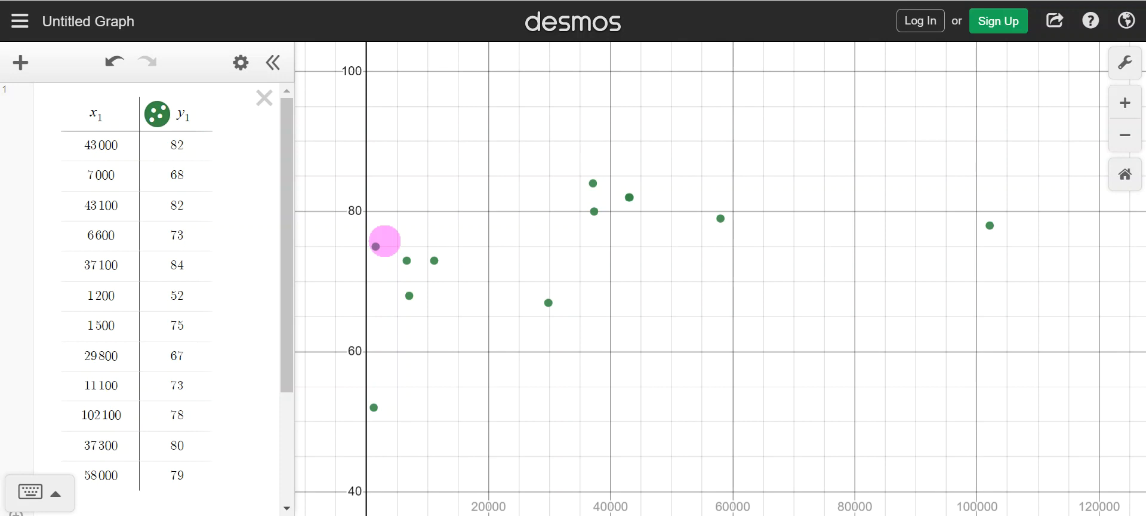
click(242, 515)
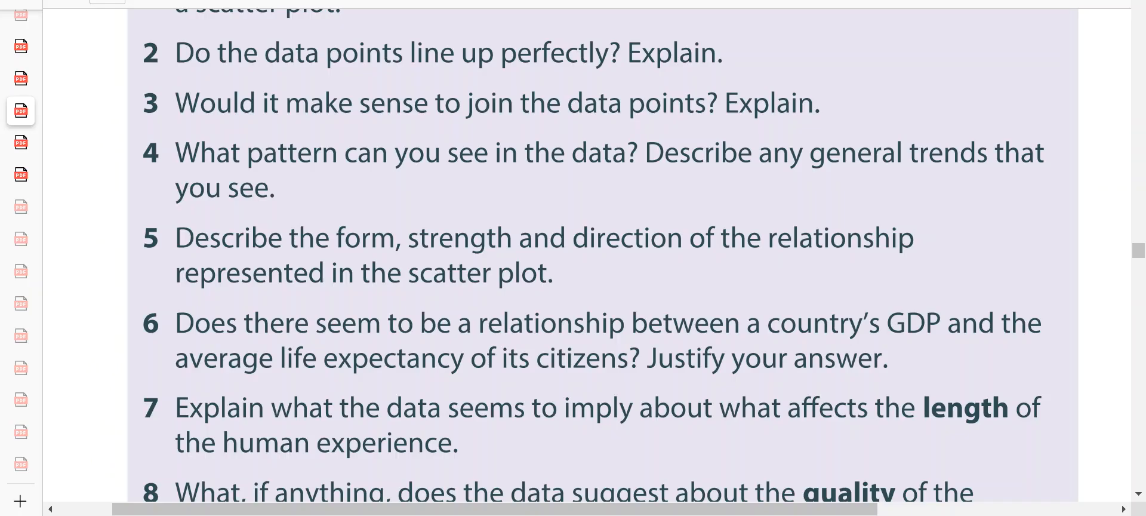
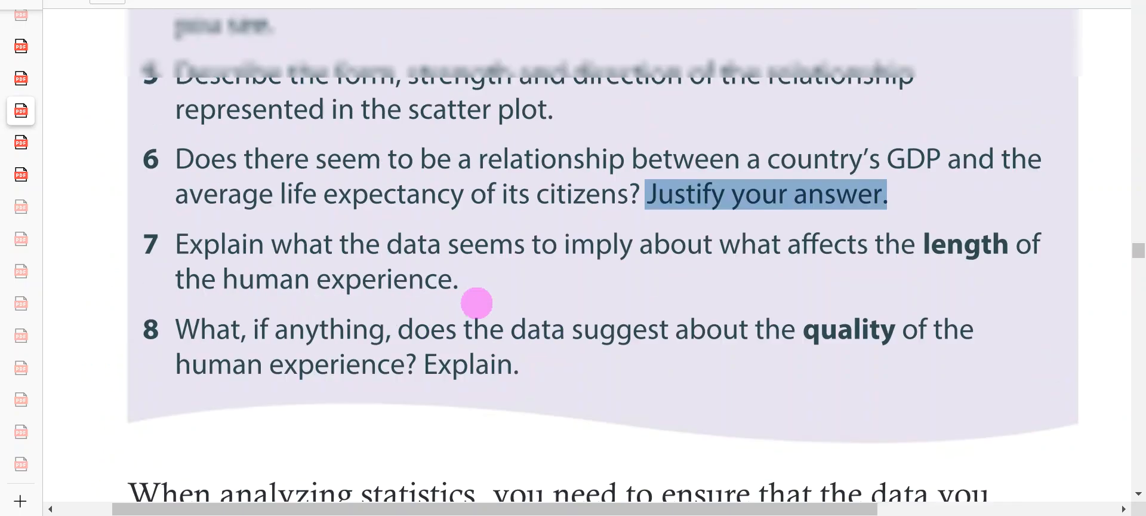
Highlight the Mozambique row in the PDF's table of gross domestic product and life expectancy
scroll(475, 302, up, 10)
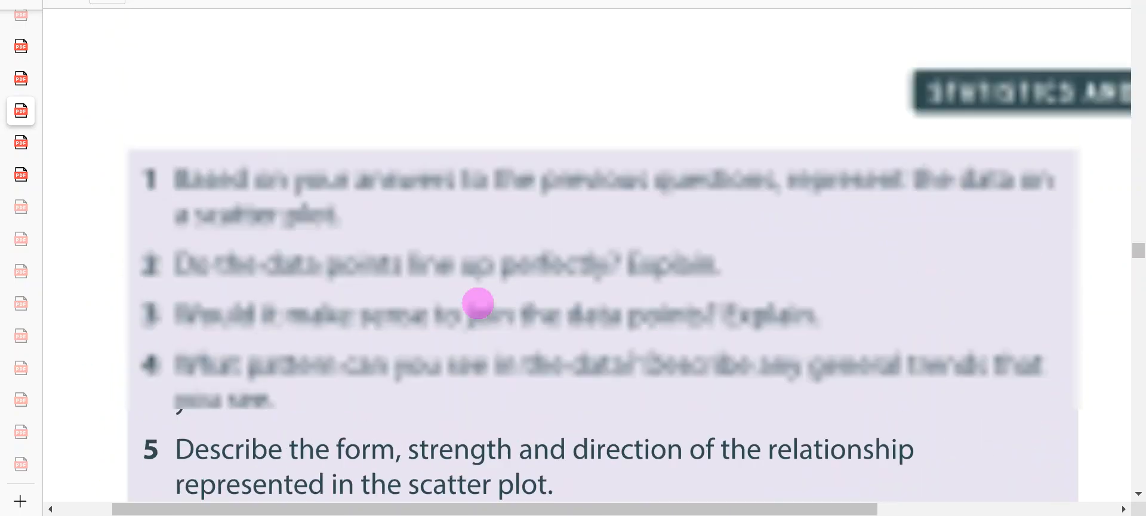
scroll(478, 305, up, 8)
scroll(442, 379, up, 2)
scroll(437, 362, up, 1)
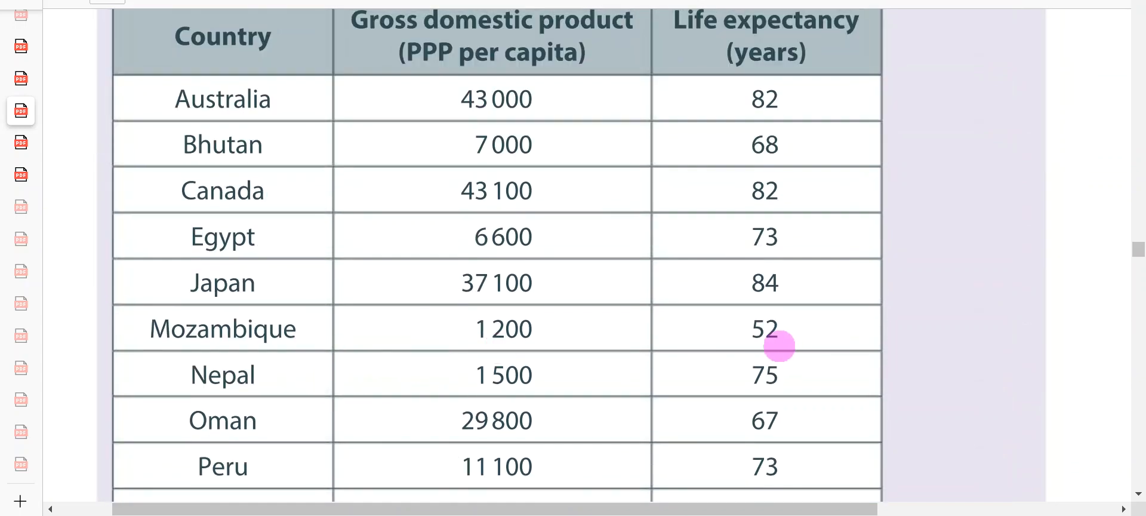
drag(153, 335, 819, 338)
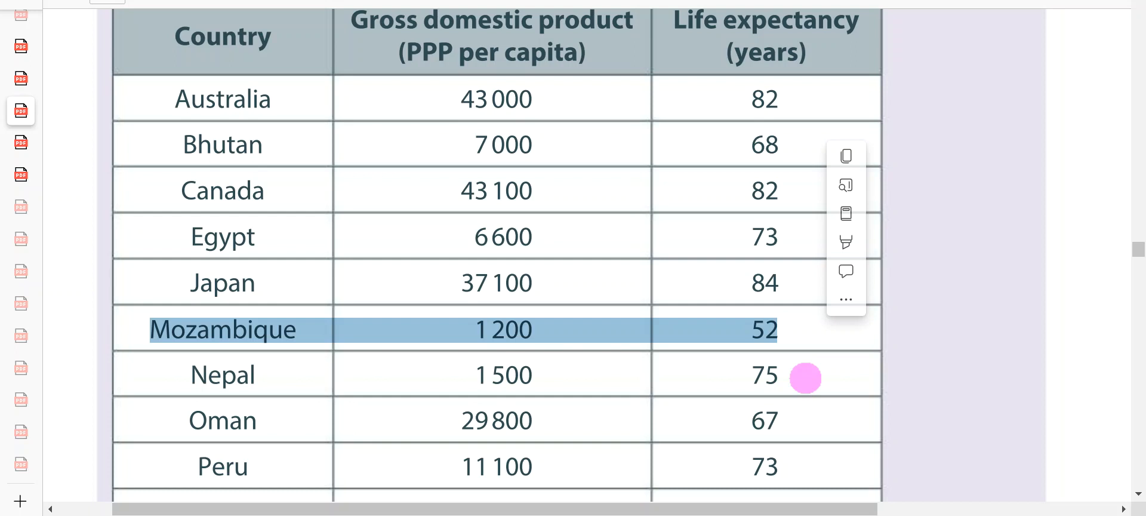
Compare the countries' GDP and life expectancy values in the PDF table with the plotted points in Desmos
scroll(448, 335, down, 5)
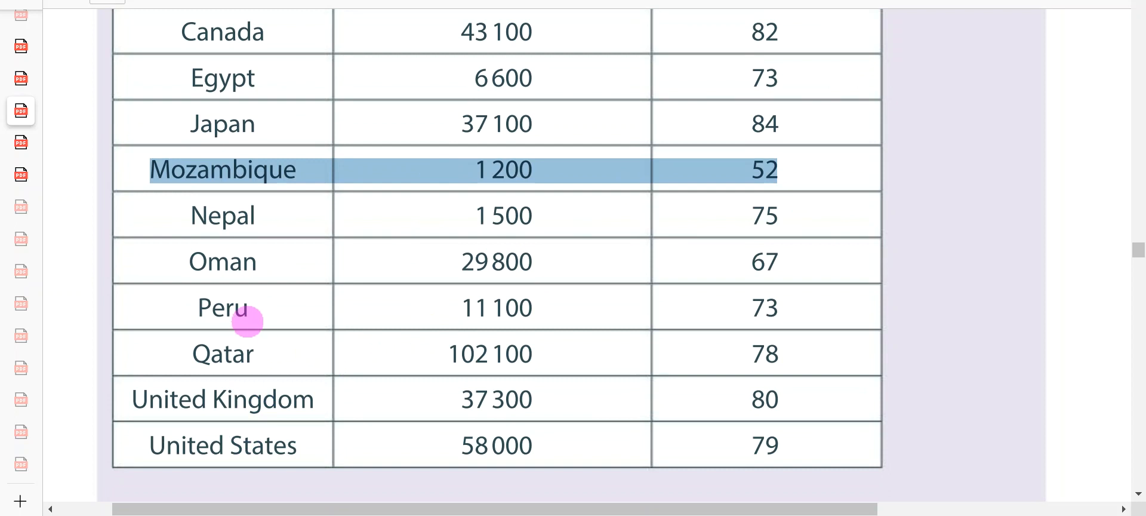
scroll(251, 318, up, 2)
scroll(251, 318, up, 5)
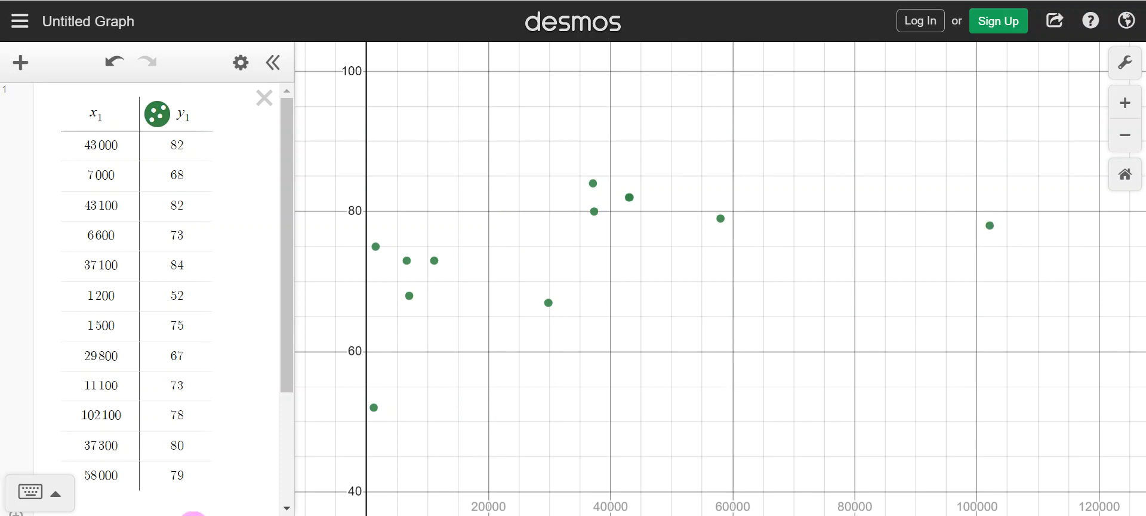
click(190, 515)
scroll(361, 352, down, 5)
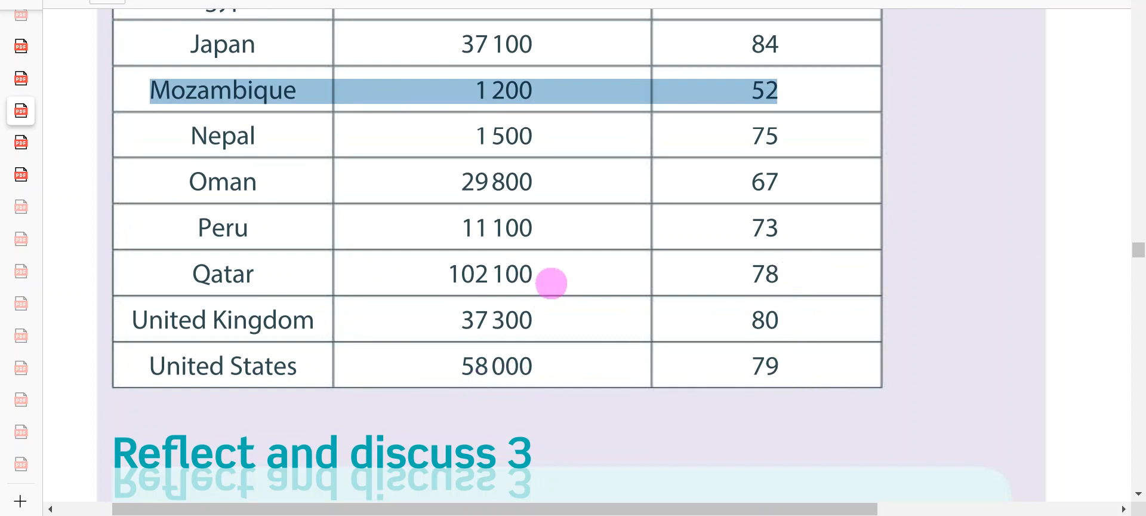
mouse_move(287, 515)
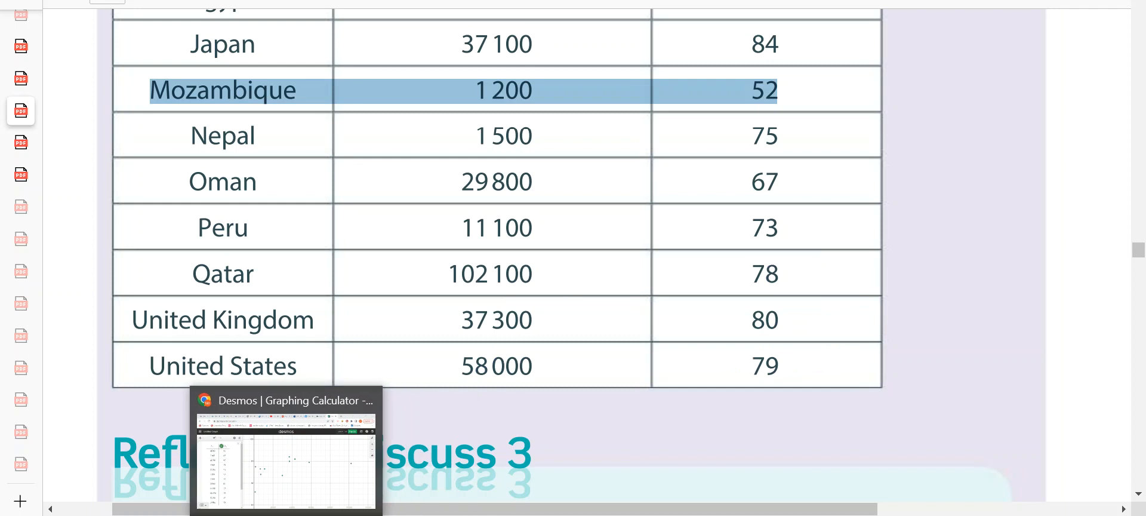
click(282, 515)
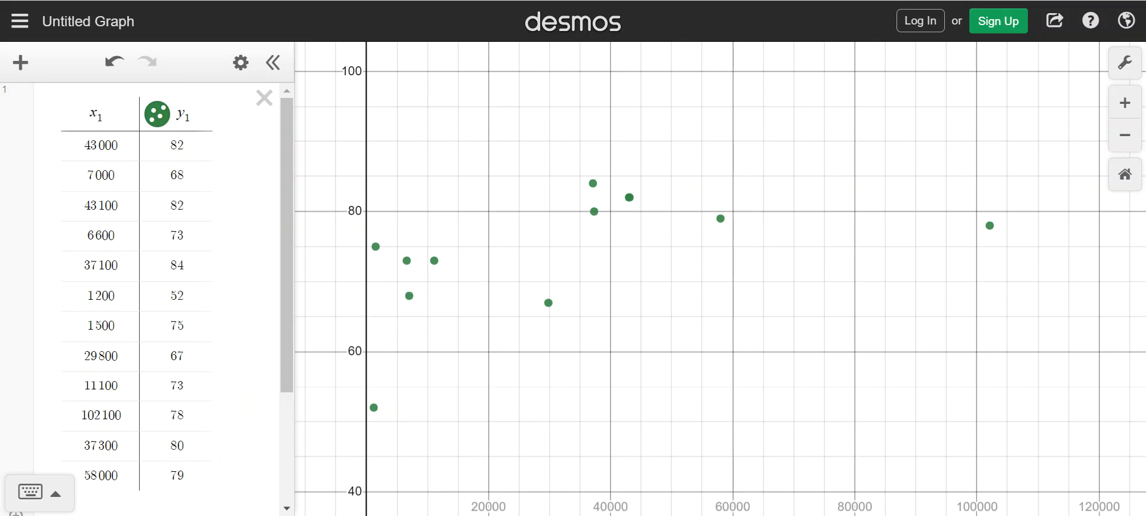
click(222, 493)
scroll(438, 259, up, 2)
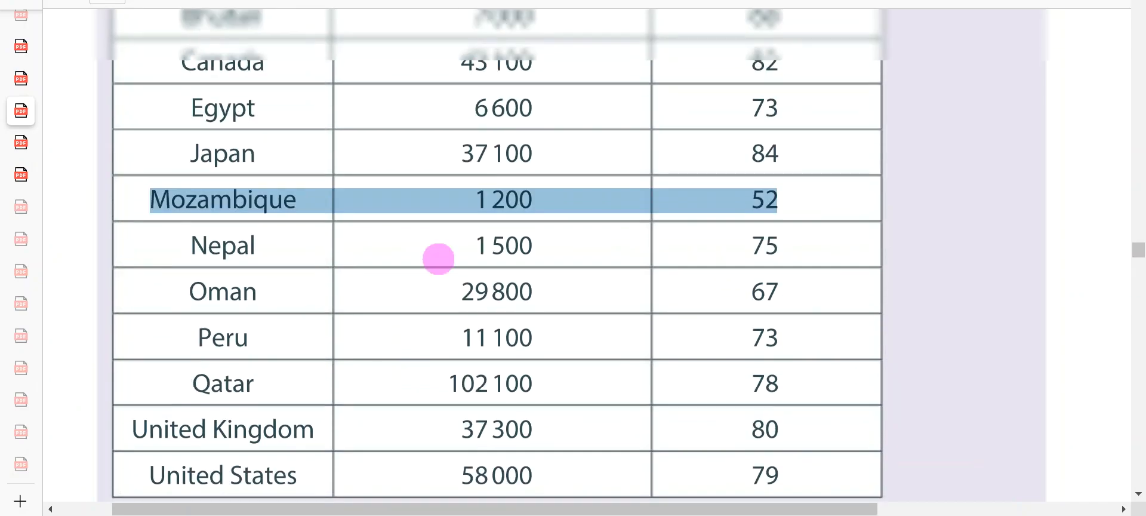